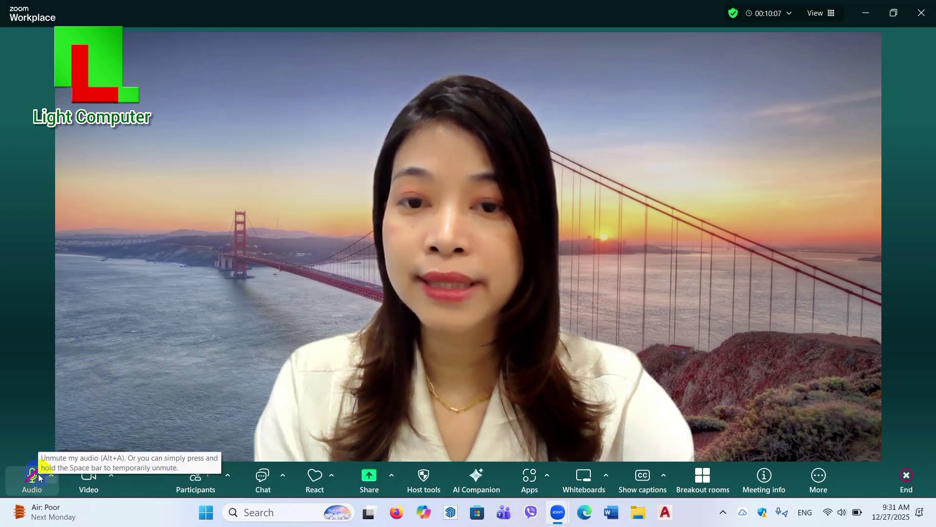
# Step: Turn the camera off and back on, and unmute and re-mute the microphone
pyautogui.click(89, 476)
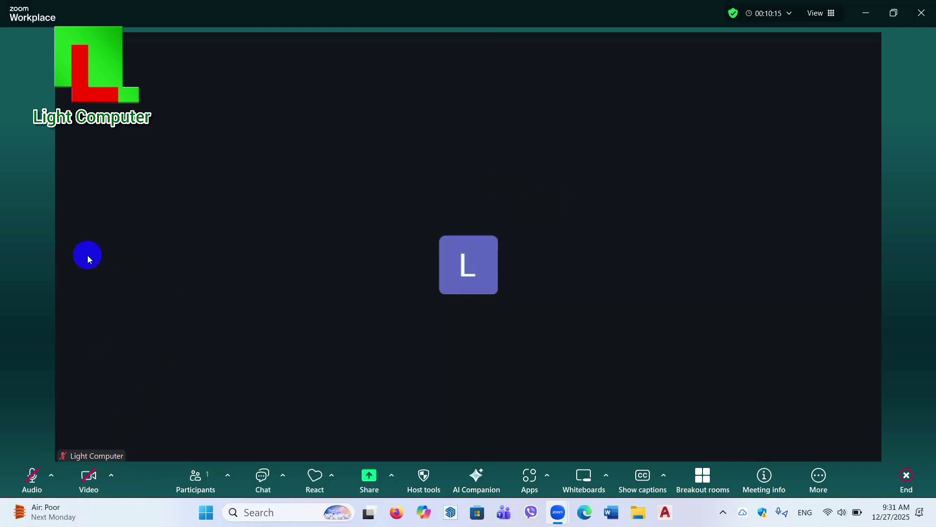
pyautogui.click(89, 476)
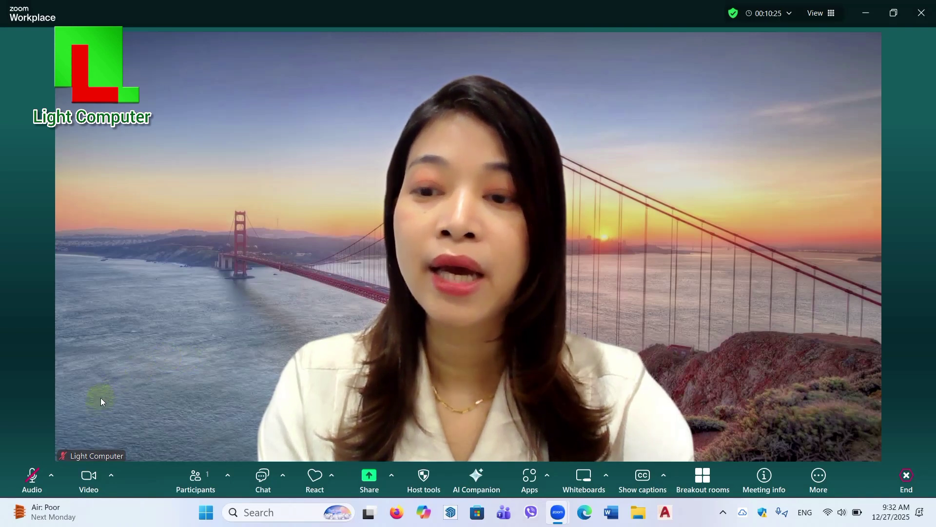
pyautogui.click(35, 480)
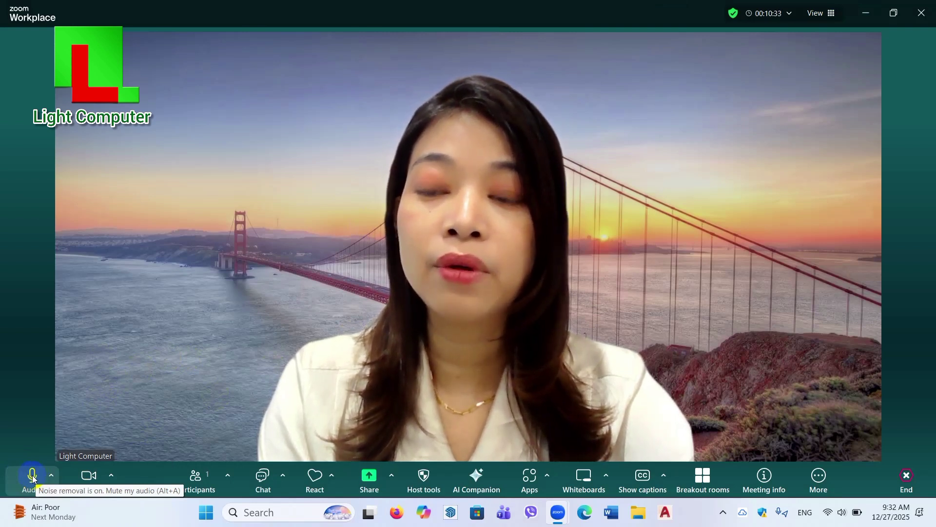
pyautogui.click(33, 480)
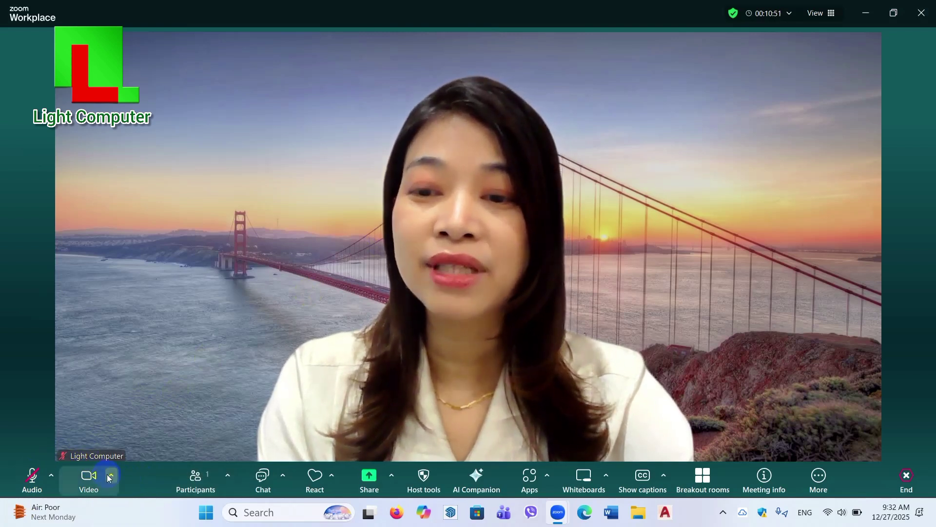
# Step: Open the video filter choices, move the Background & effects window aside and browse the available filters
pyautogui.click(111, 475)
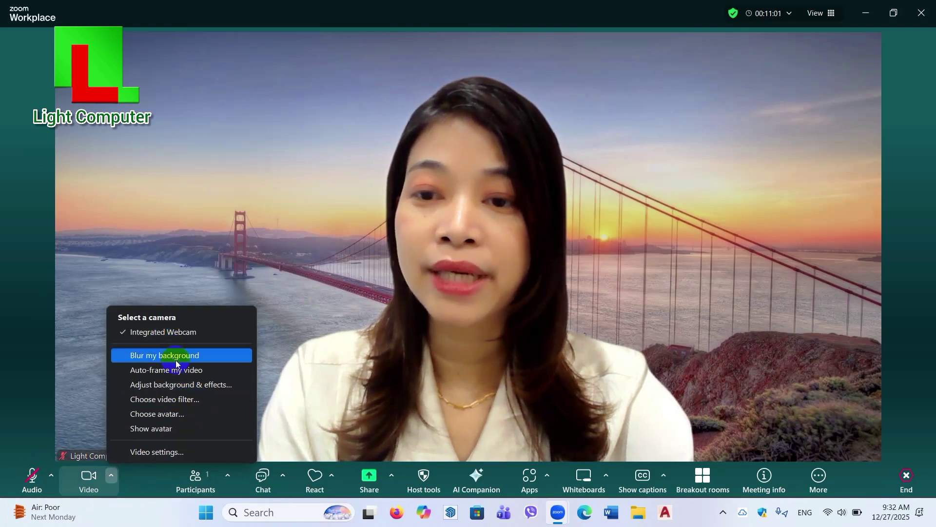
pyautogui.click(197, 399)
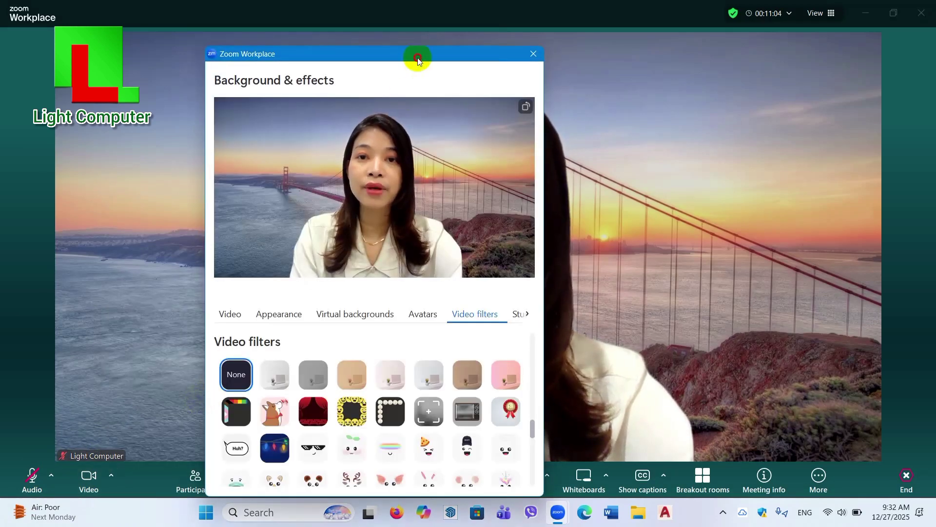
pyautogui.moveTo(418, 59); pyautogui.dragTo(737, 26)
pyautogui.scroll(-3, 675, 383)
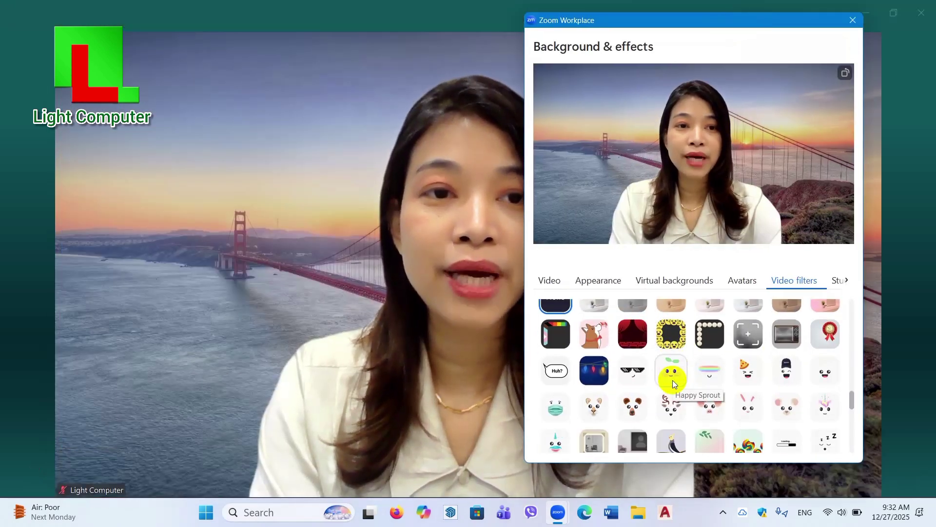
pyautogui.scroll(-2, 656, 373)
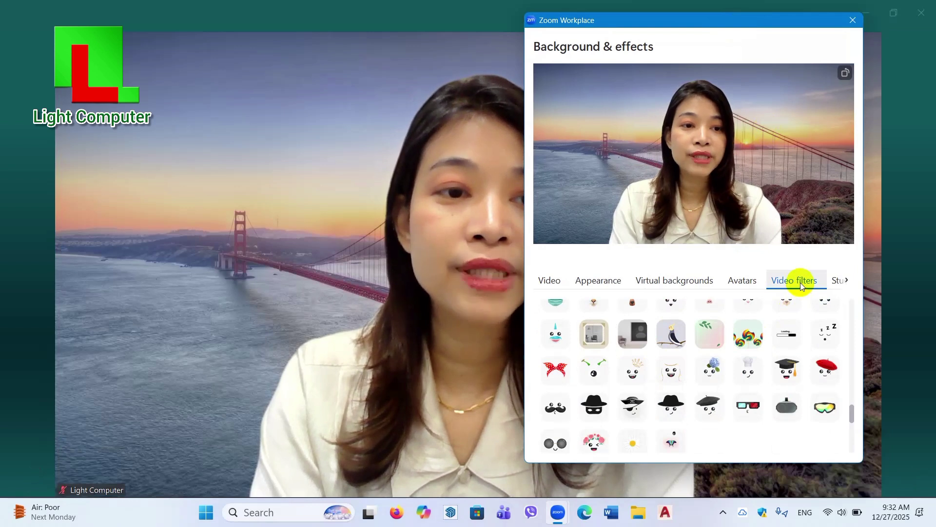
# Step: Try the We can do it! and Cyclops video filters, and apply the yellow crown filter
pyautogui.click(558, 375)
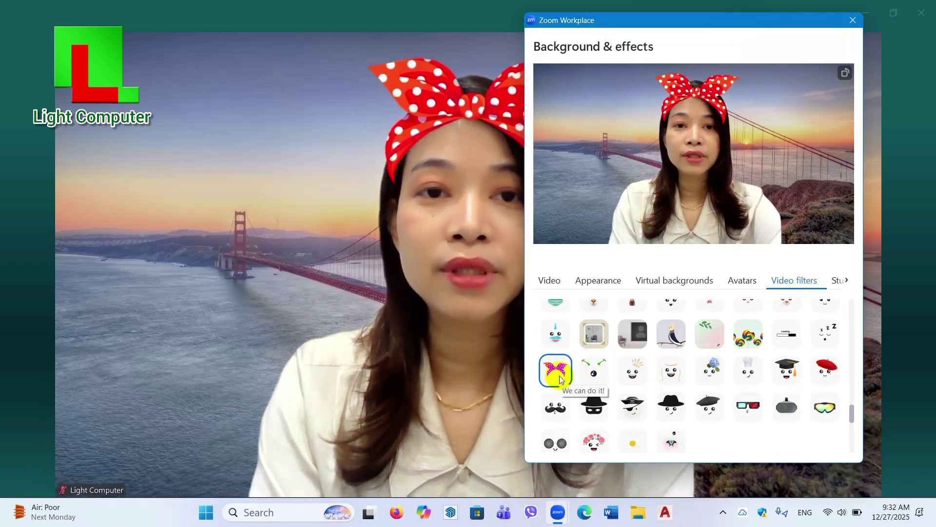
pyautogui.click(593, 378)
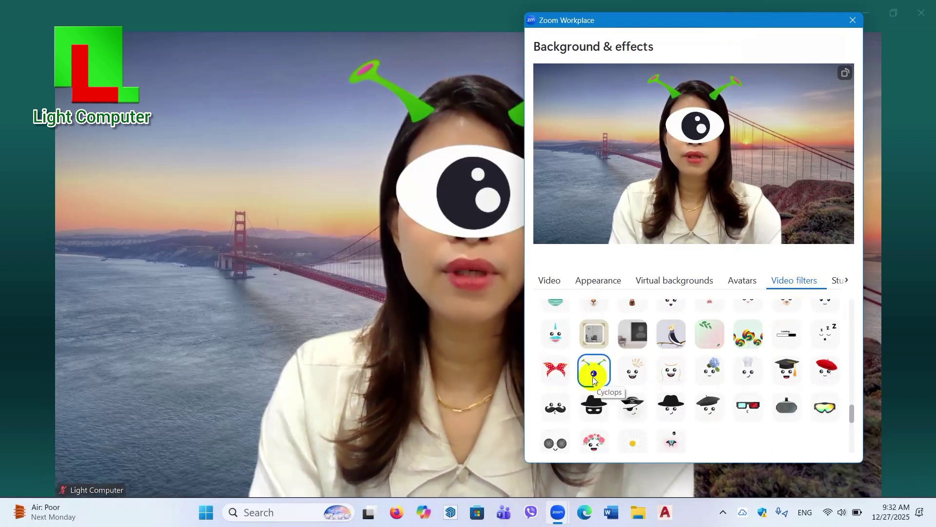
pyautogui.click(642, 376)
# Step: In the studio effects, try several eyebrow styles including Soft Arch, Thin Arch and Straight, ending on the second-to-last style
pyautogui.scroll(-2, 601, 390)
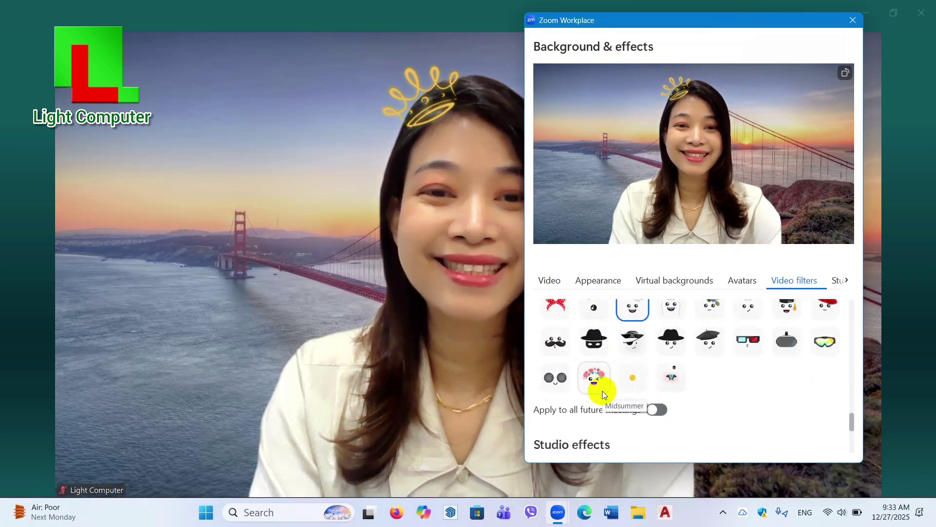
pyautogui.scroll(-3, 605, 390)
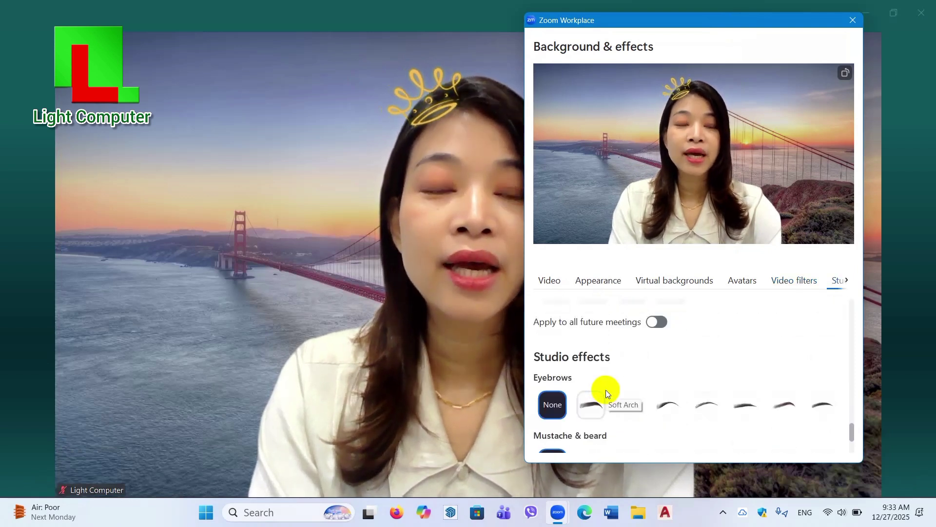
pyautogui.click(593, 407)
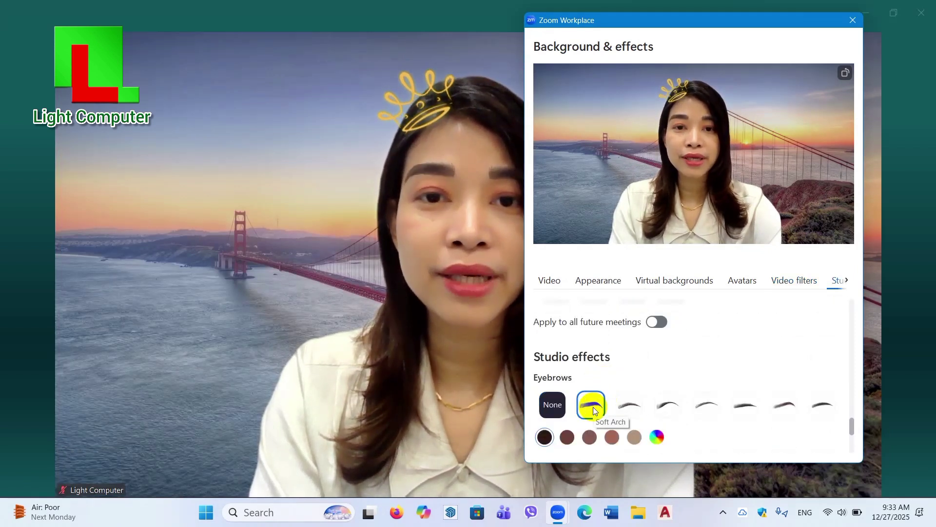
pyautogui.click(622, 404)
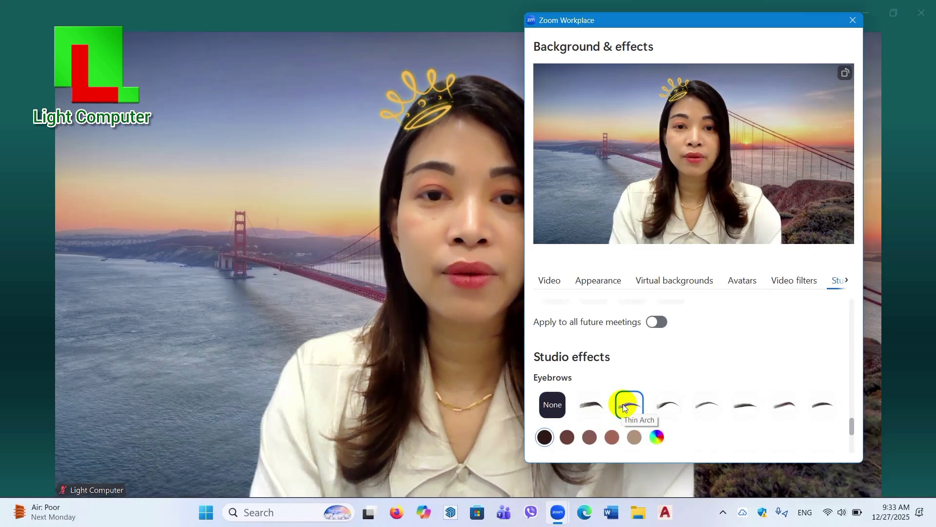
pyautogui.click(665, 404)
pyautogui.click(707, 405)
pyautogui.click(742, 405)
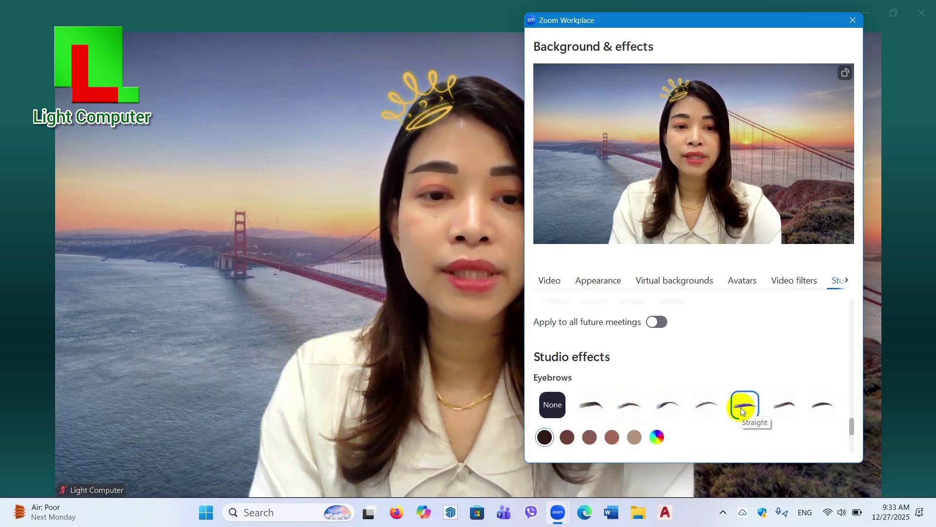
pyautogui.click(785, 406)
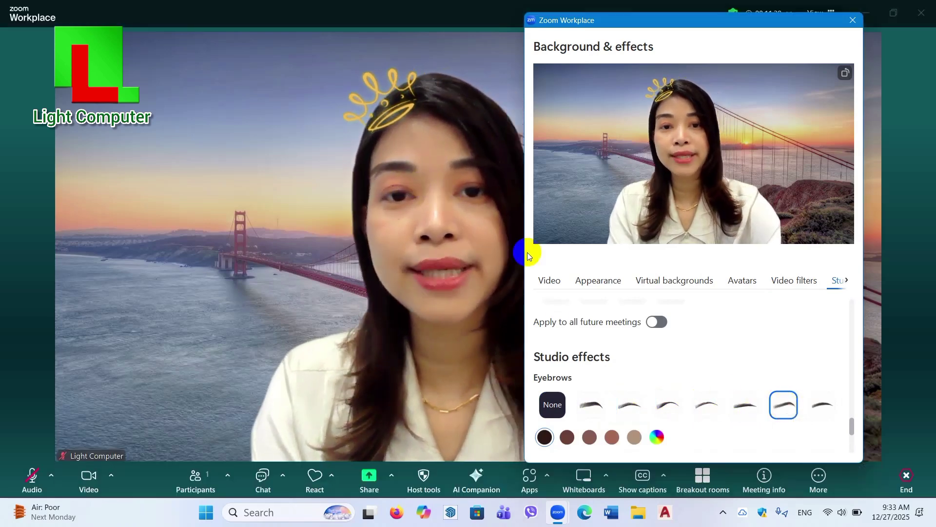
# Step: Set the eyebrow color to Caramel and slightly lower the eyebrow opacity
pyautogui.scroll(-2, 594, 377)
pyautogui.click(568, 372)
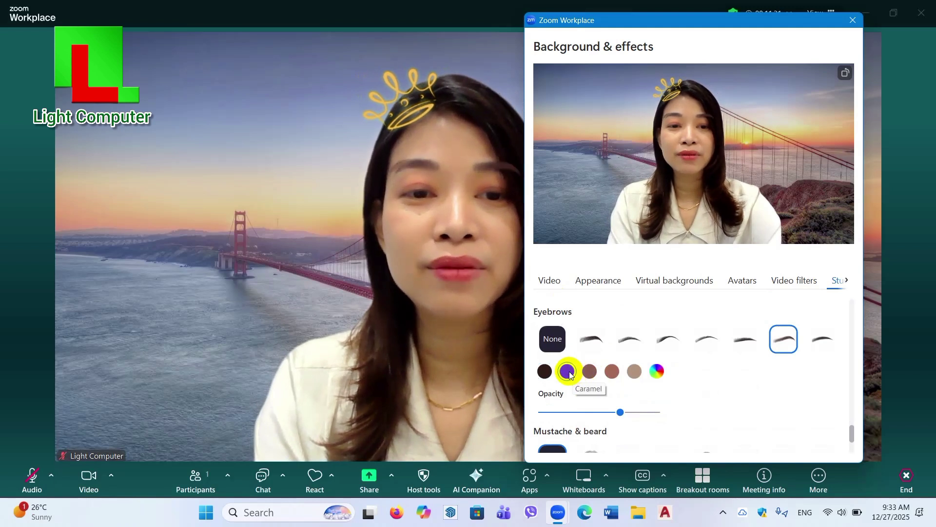
pyautogui.click(619, 412)
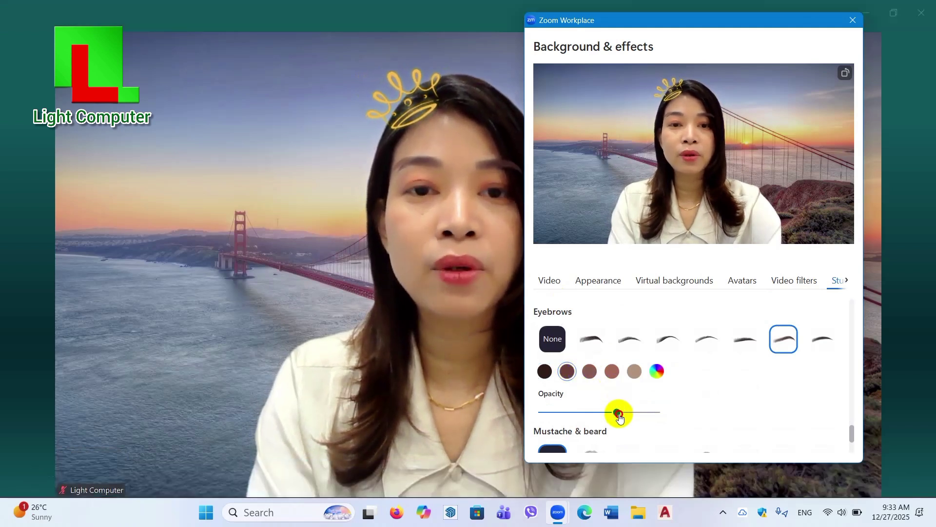
pyautogui.moveTo(619, 414); pyautogui.dragTo(607, 413)
# Step: Try several lip colors, including pink, very dark red and crimson, and reset the lip color to none
pyautogui.scroll(-2, 632, 363)
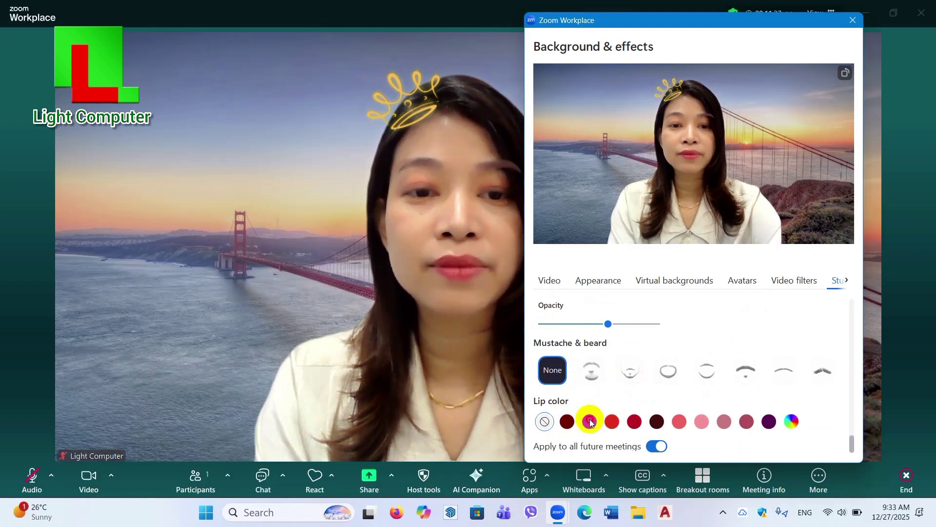
pyautogui.click(613, 421)
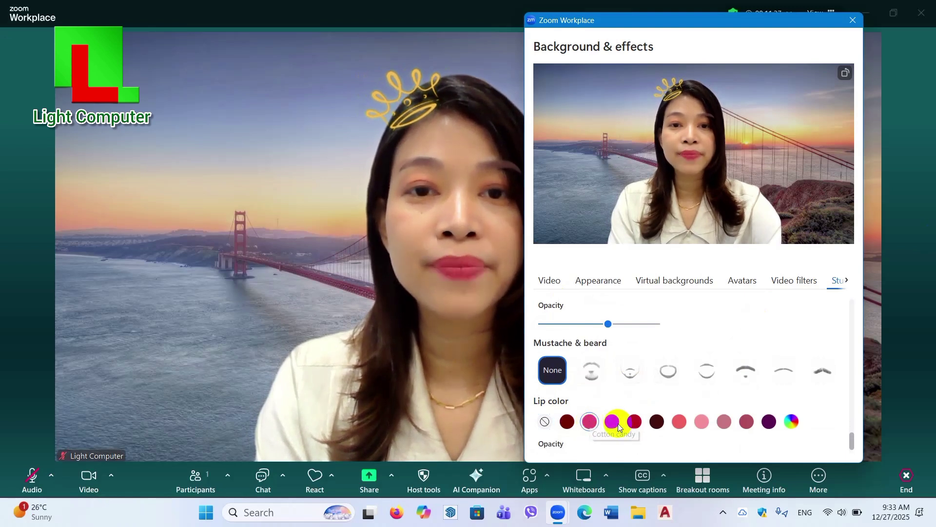
pyautogui.click(656, 422)
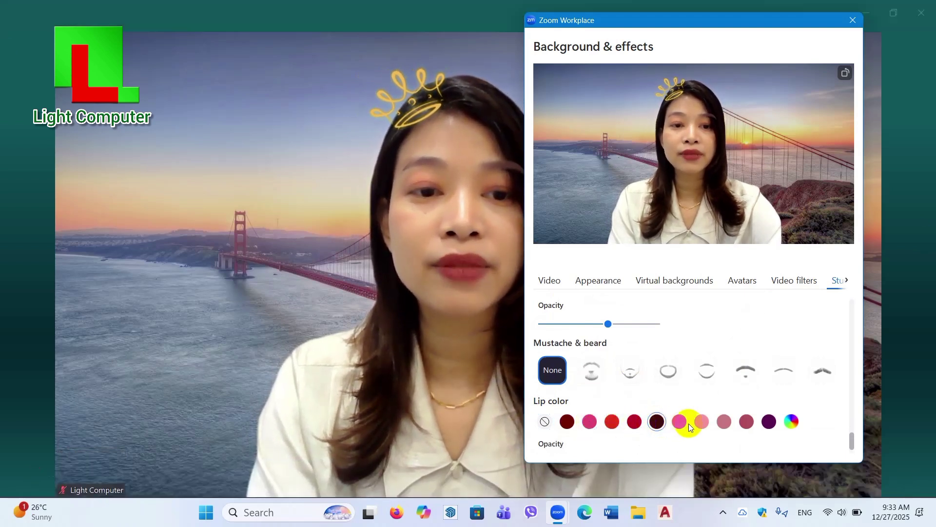
pyautogui.click(635, 422)
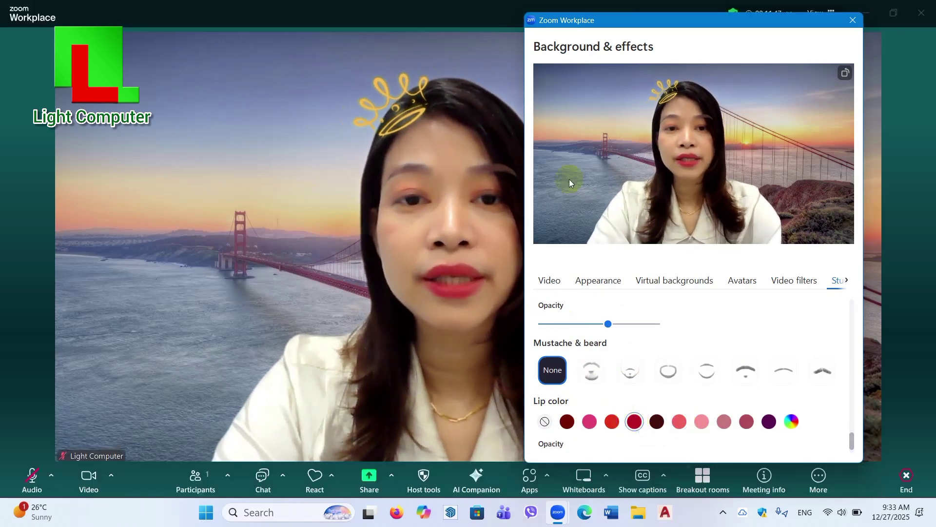
pyautogui.click(545, 423)
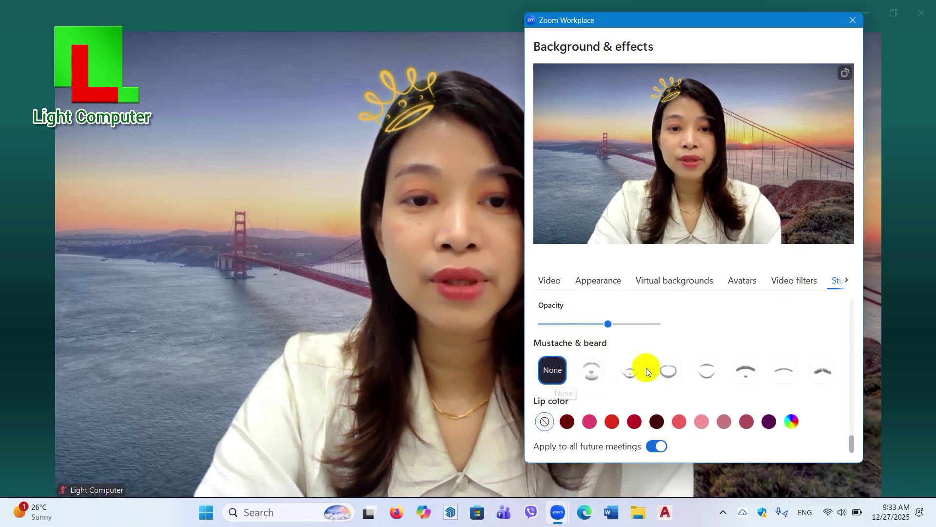
# Step: Reset the eyebrows and the video filter to None
pyautogui.scroll(3, 645, 368)
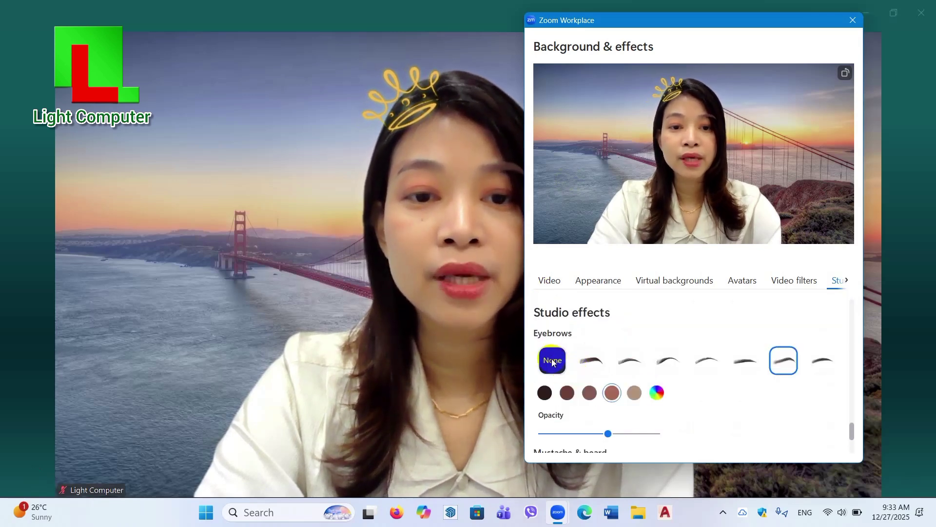
pyautogui.click(553, 362)
pyautogui.scroll(2, 590, 370)
pyautogui.scroll(-2, 607, 374)
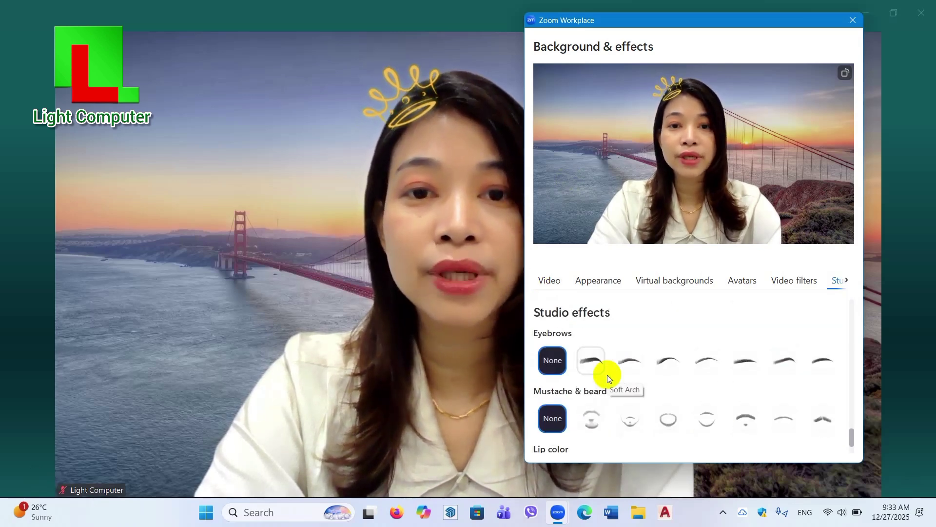
pyautogui.scroll(3, 607, 374)
pyautogui.scroll(6, 631, 370)
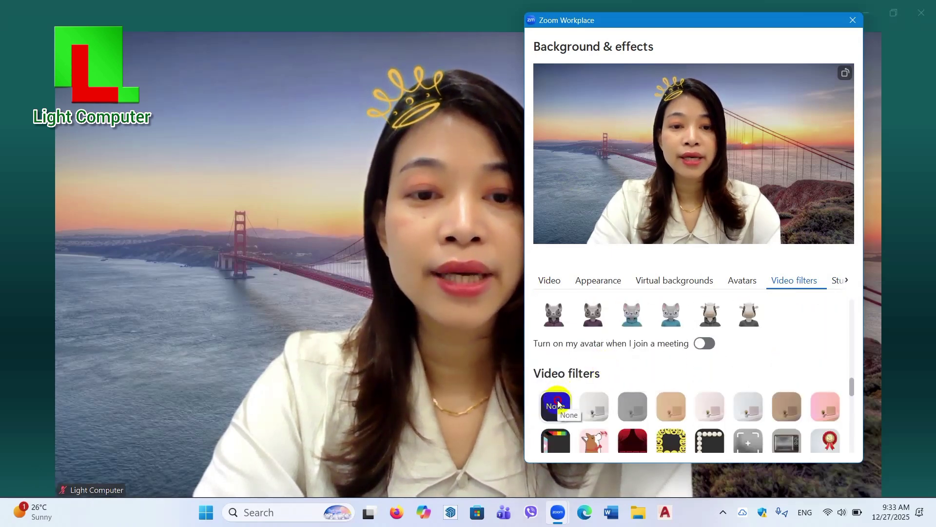
# Step: Try the cat and the dark-haired woman avatars, reset the avatar to None and close the Background & effects window
pyautogui.scroll(2, 627, 358)
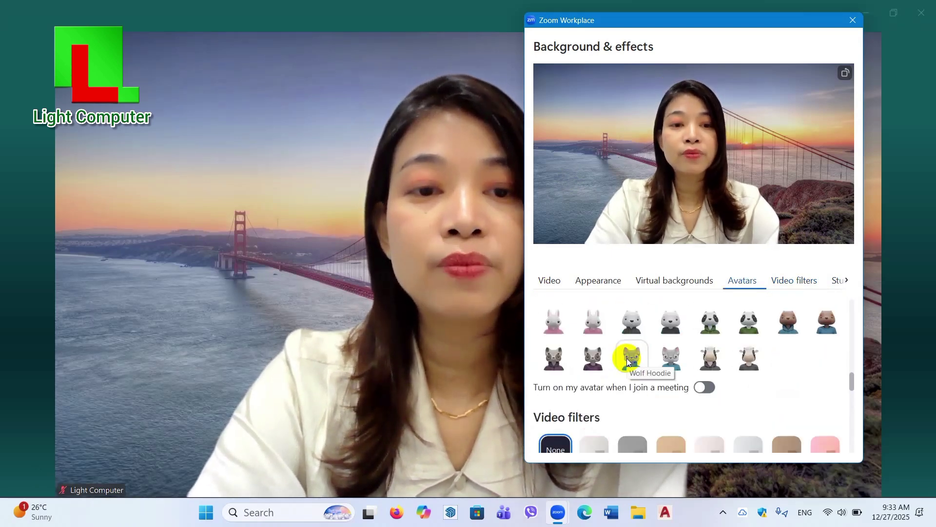
pyautogui.scroll(1, 627, 358)
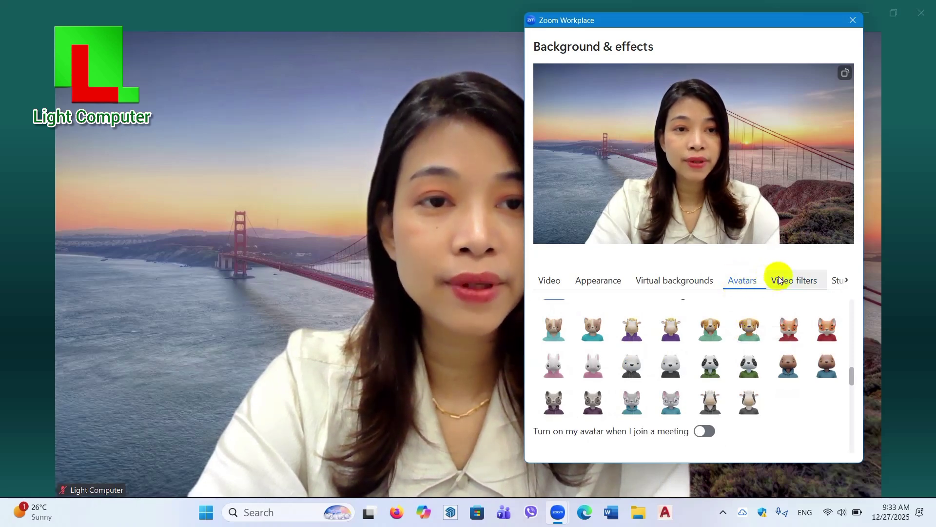
pyautogui.click(583, 334)
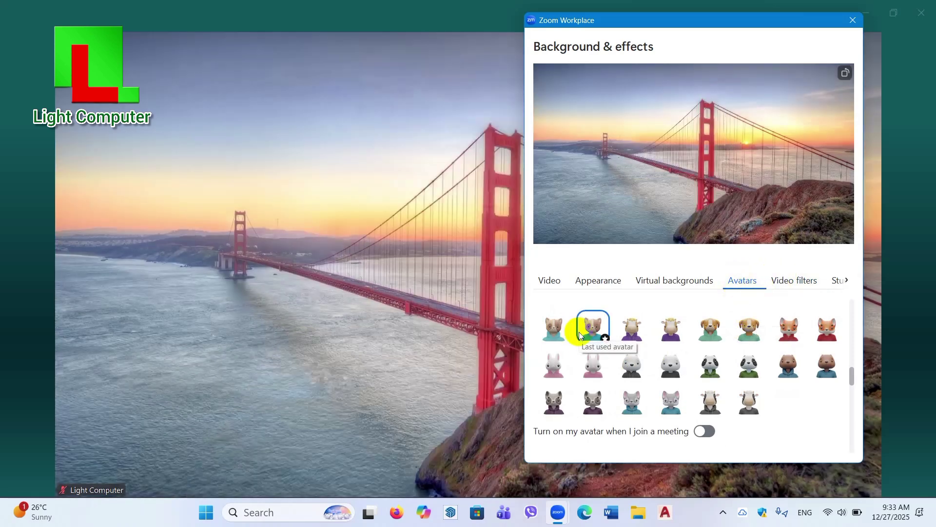
pyautogui.scroll(2, 611, 338)
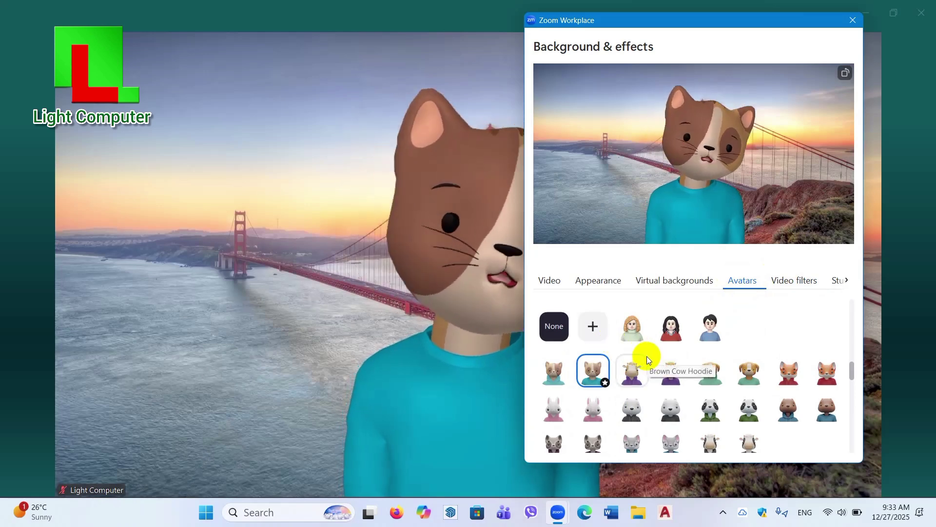
pyautogui.click(672, 328)
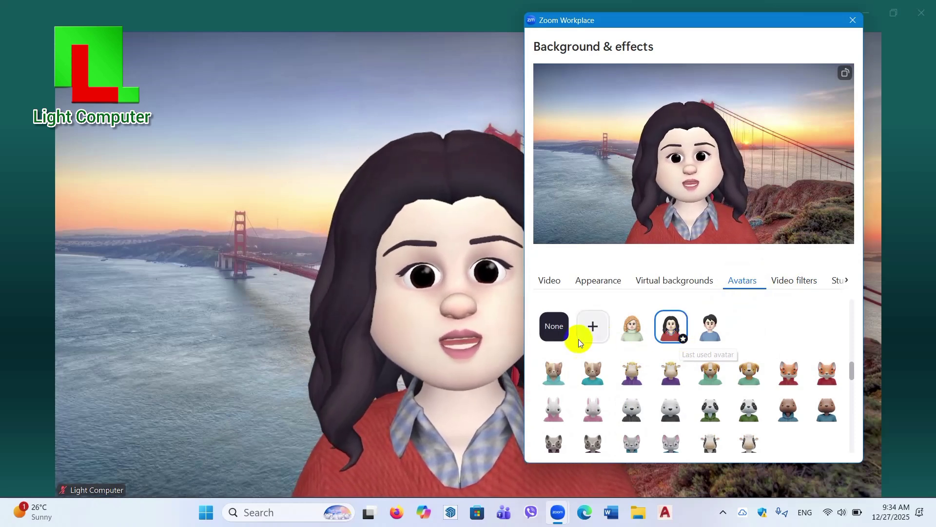
pyautogui.click(559, 335)
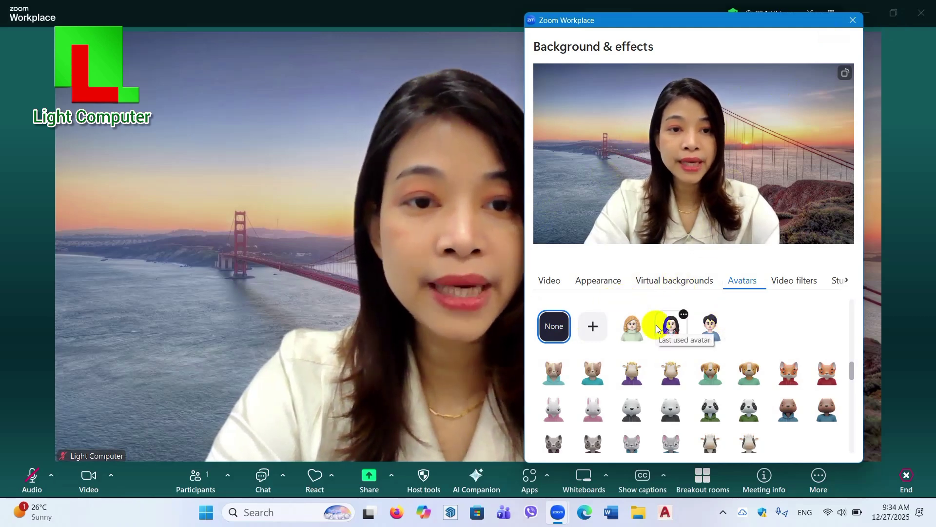
pyautogui.scroll(1, 656, 327)
pyautogui.scroll(1, 656, 324)
pyautogui.click(853, 20)
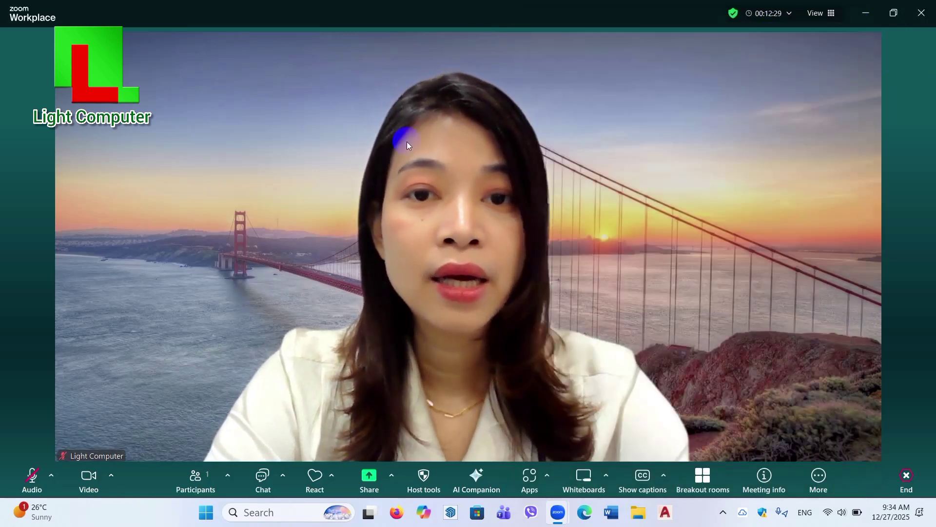
# Step: Blur the video background from the camera's quick video options
pyautogui.click(112, 475)
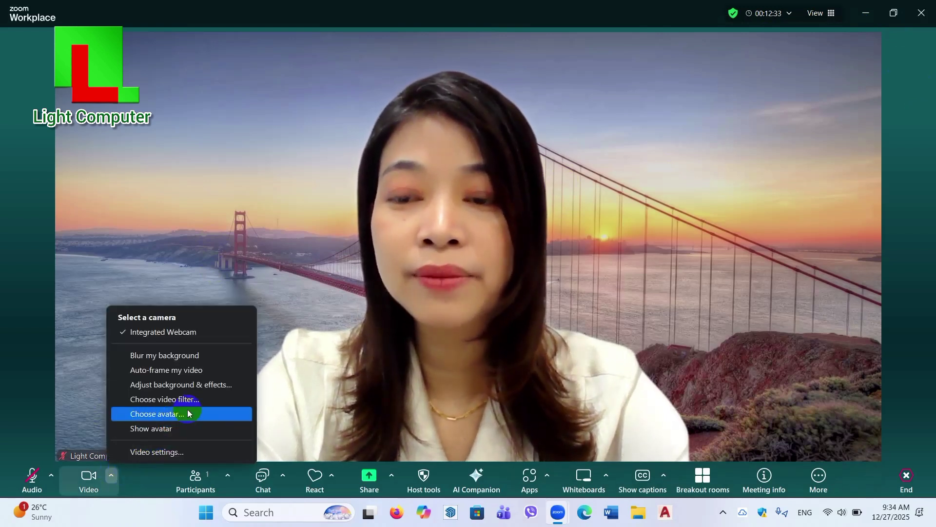
pyautogui.click(199, 385)
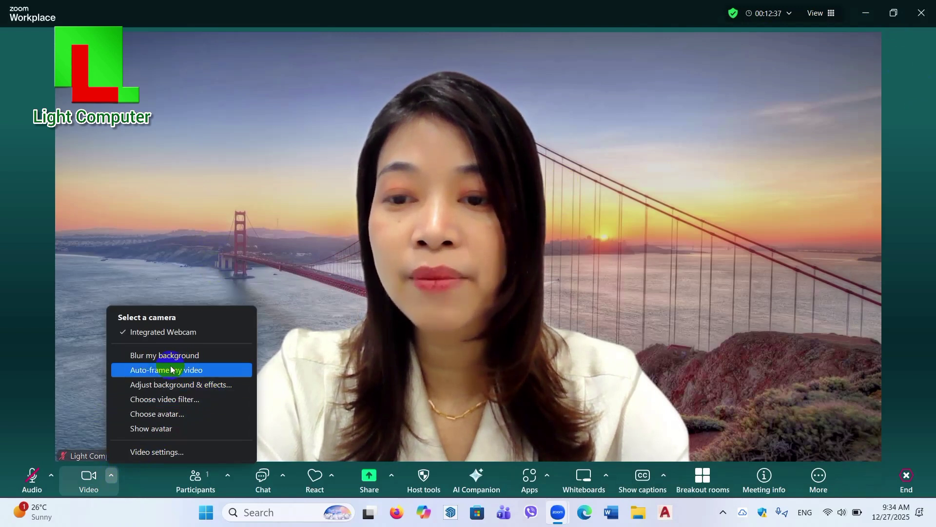
pyautogui.click(209, 358)
# Step: Open the full video settings to view the video and effects options, and close them again
pyautogui.click(112, 474)
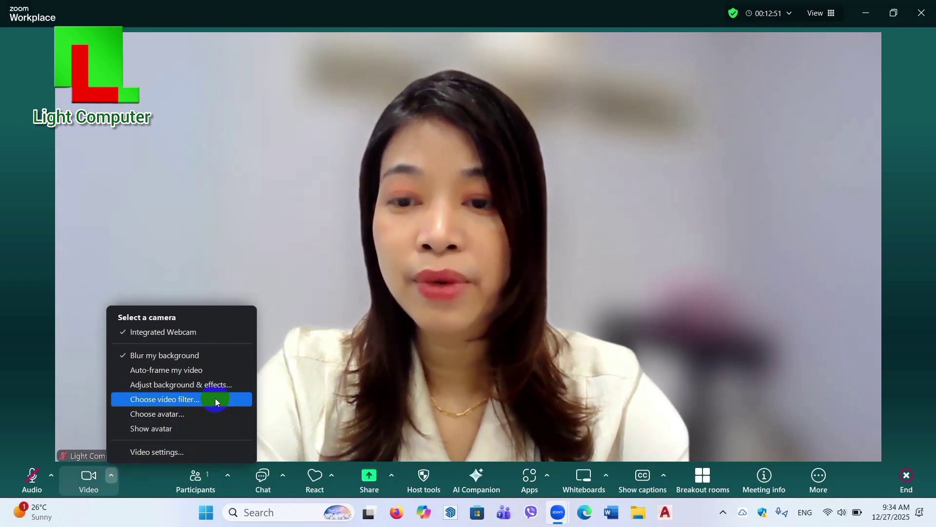
pyautogui.click(178, 452)
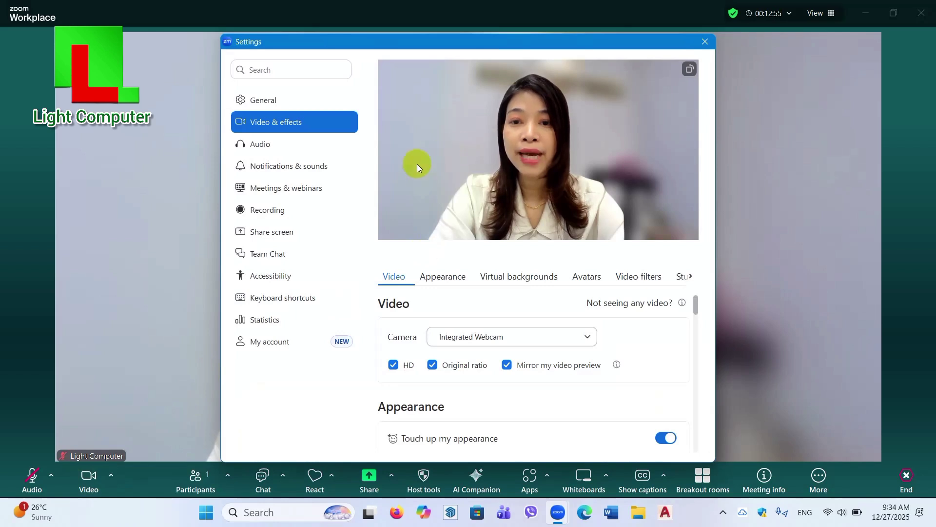
pyautogui.click(706, 47)
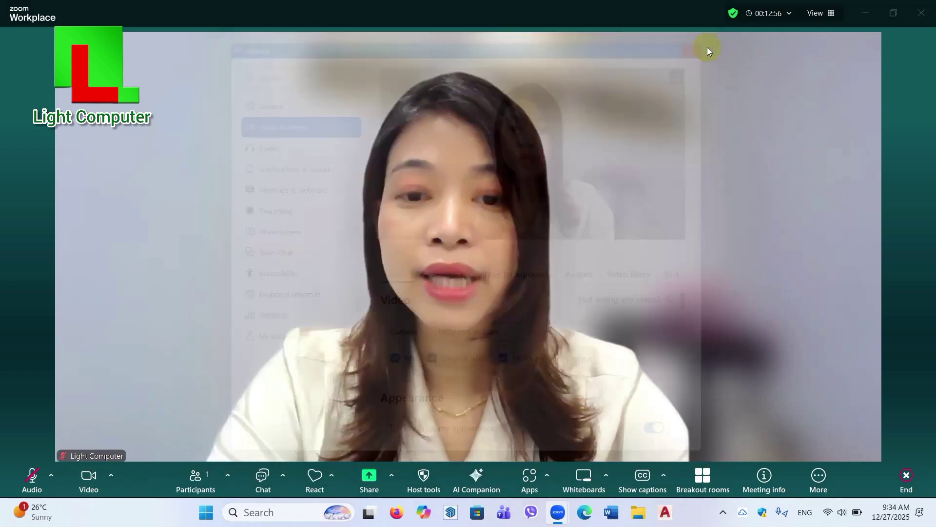
# Step: Turn automatic video framing on and off again, and remove the background blur
pyautogui.click(111, 477)
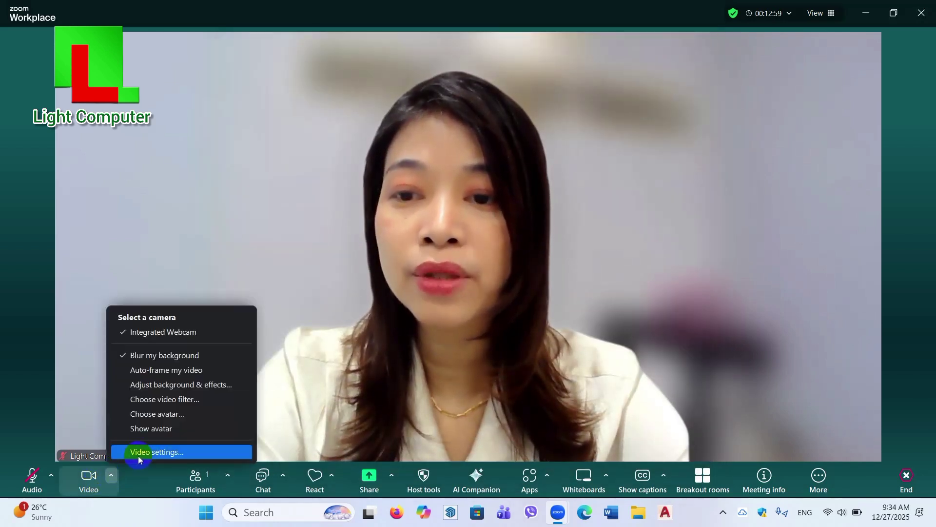
pyautogui.click(197, 372)
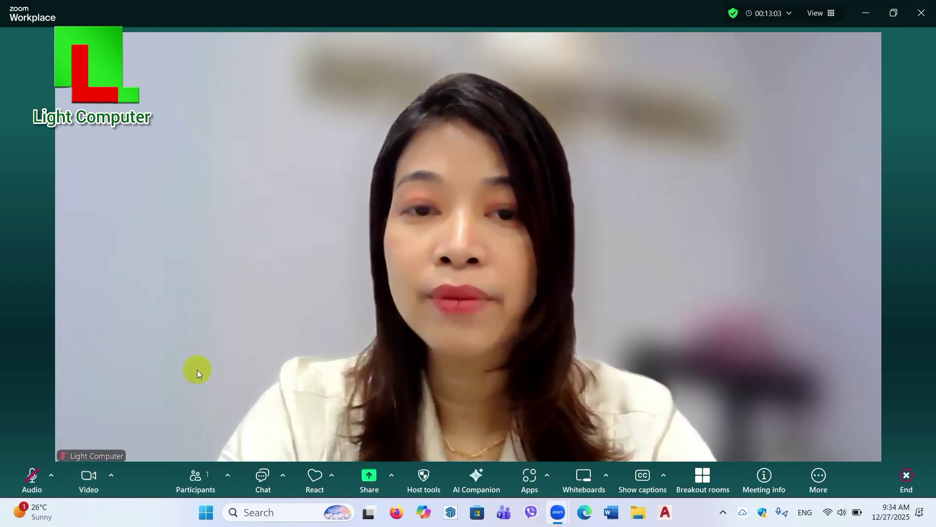
pyautogui.click(111, 477)
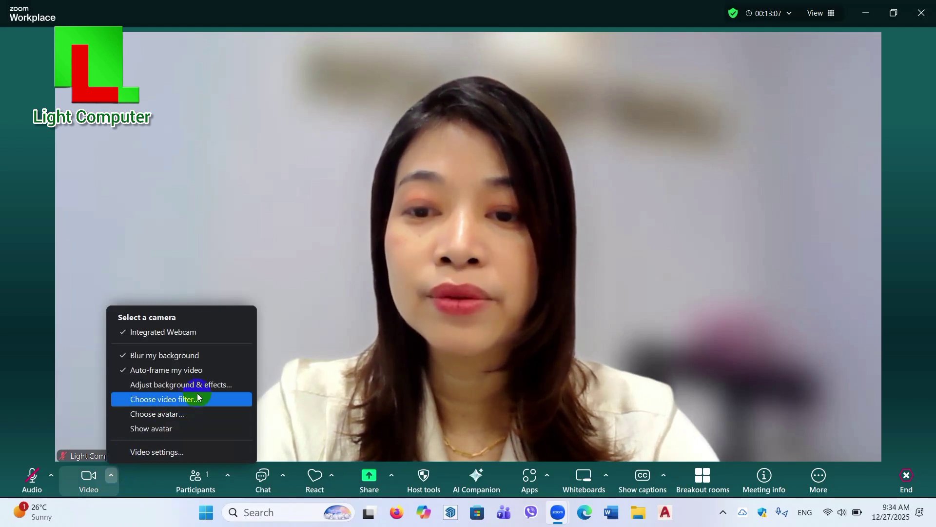
pyautogui.click(154, 372)
pyautogui.click(112, 474)
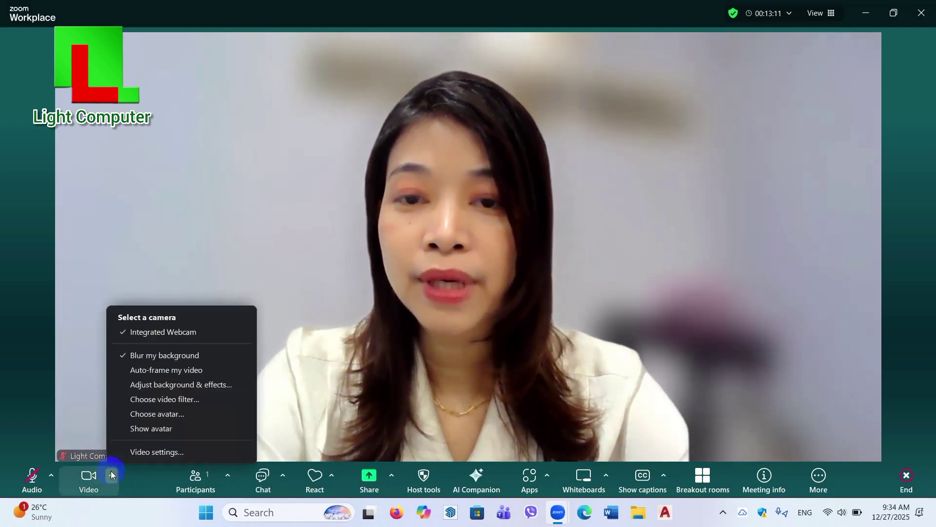
pyautogui.click(136, 361)
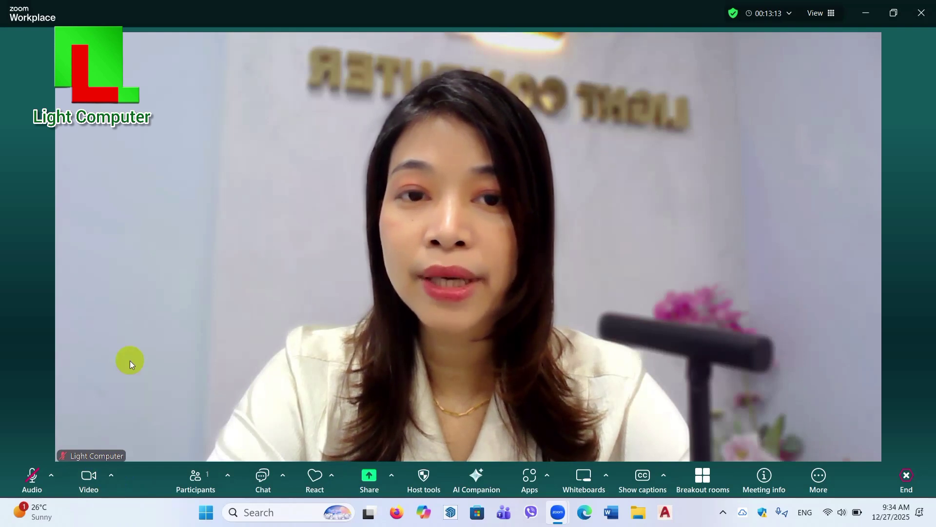
# Step: Try the bridge, Grass, beach and flower virtual backgrounds and reset the background to None
pyautogui.click(111, 479)
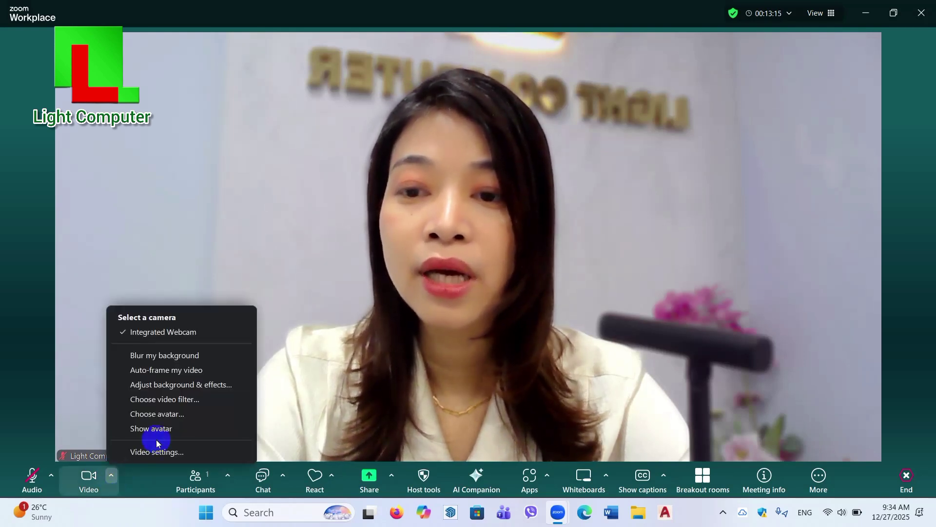
pyautogui.click(207, 385)
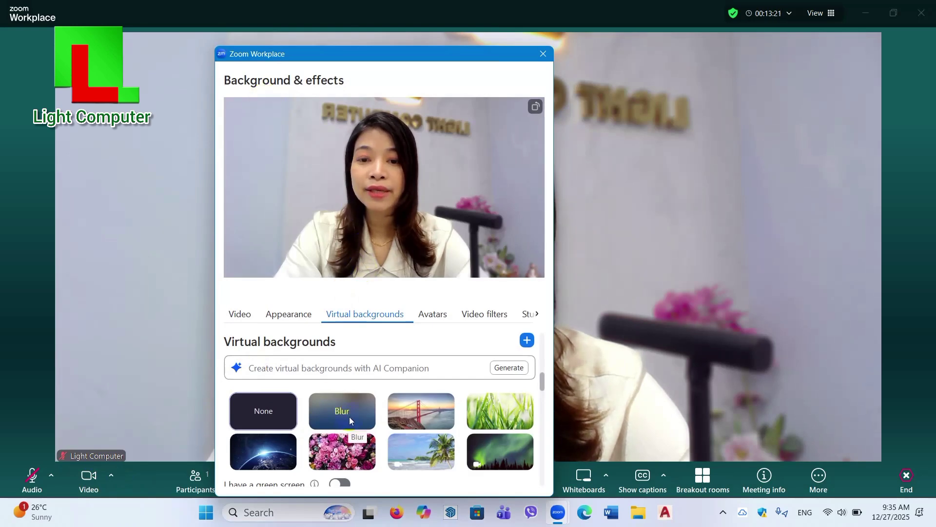
pyautogui.click(421, 410)
pyautogui.click(504, 408)
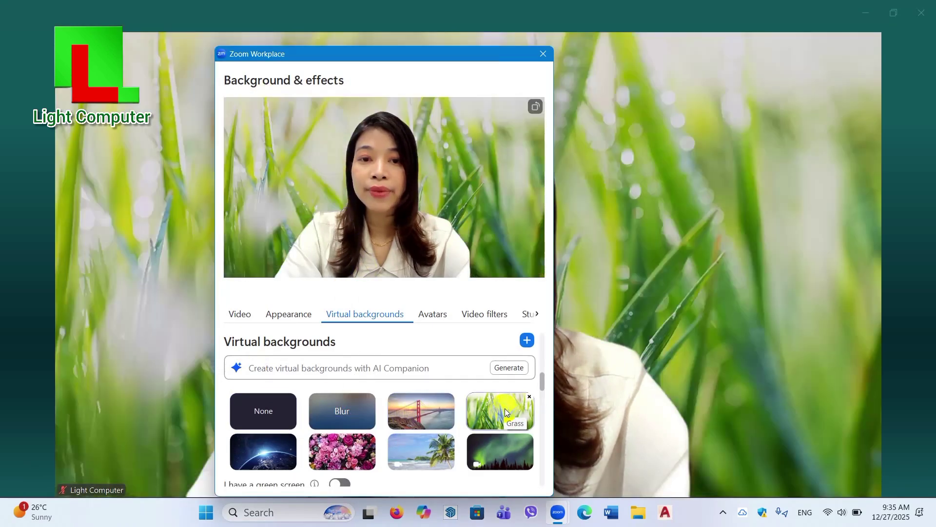
pyautogui.click(421, 451)
pyautogui.click(362, 456)
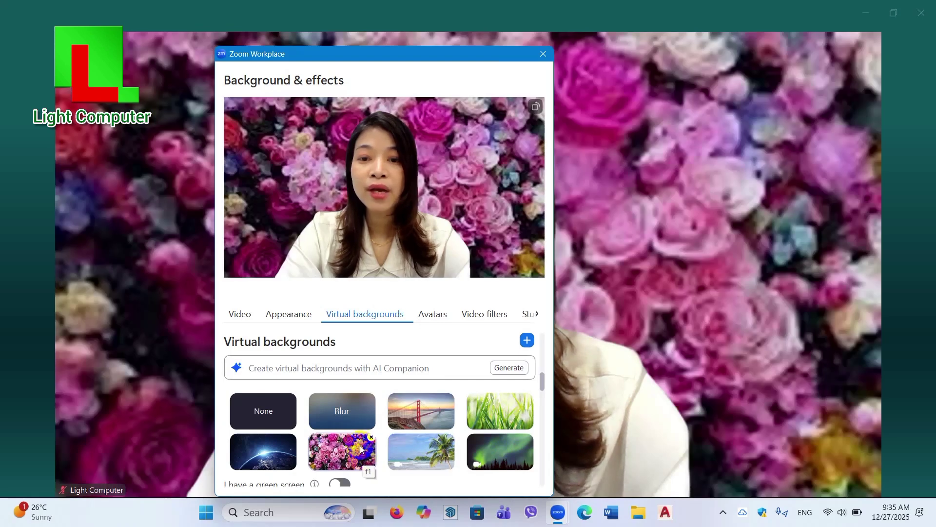
pyautogui.click(263, 414)
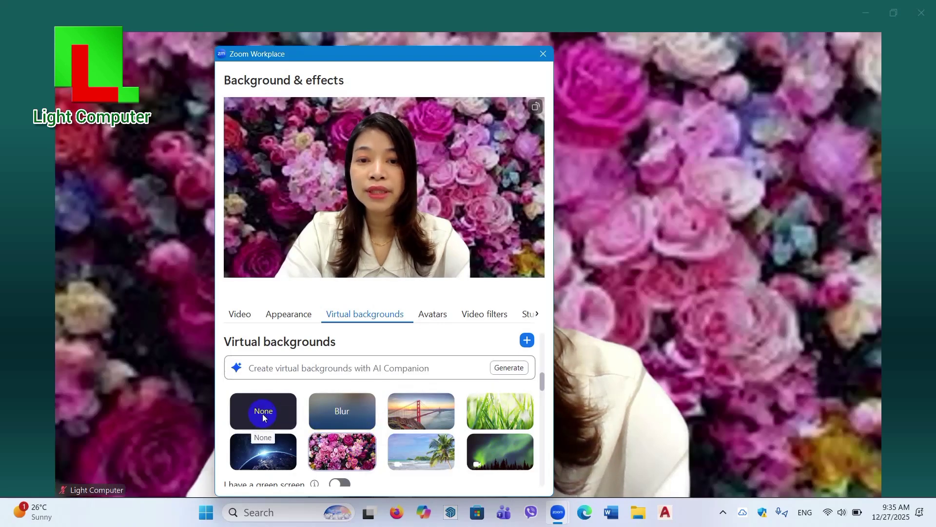
# Step: Try the Blur and bridge backgrounds, apply the Grass background and close the Background & effects window
pyautogui.scroll(-2, 373, 414)
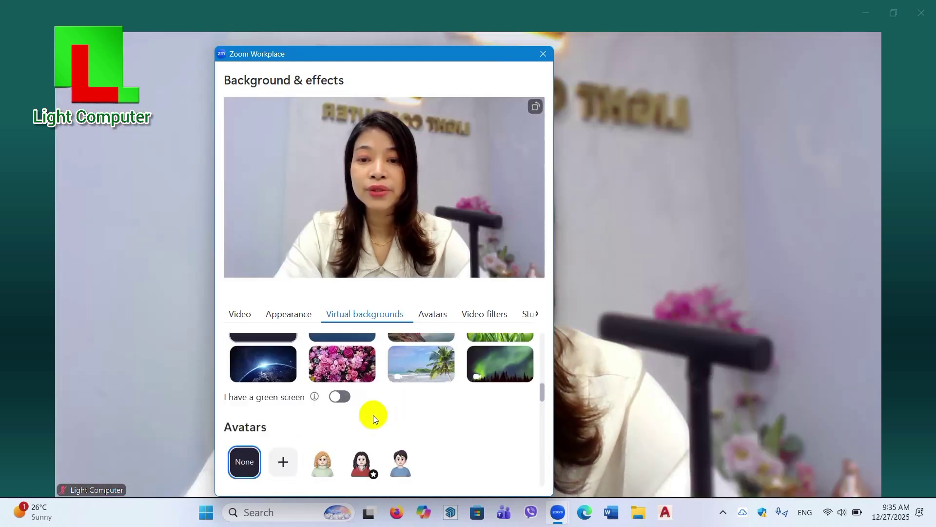
pyautogui.scroll(1, 390, 412)
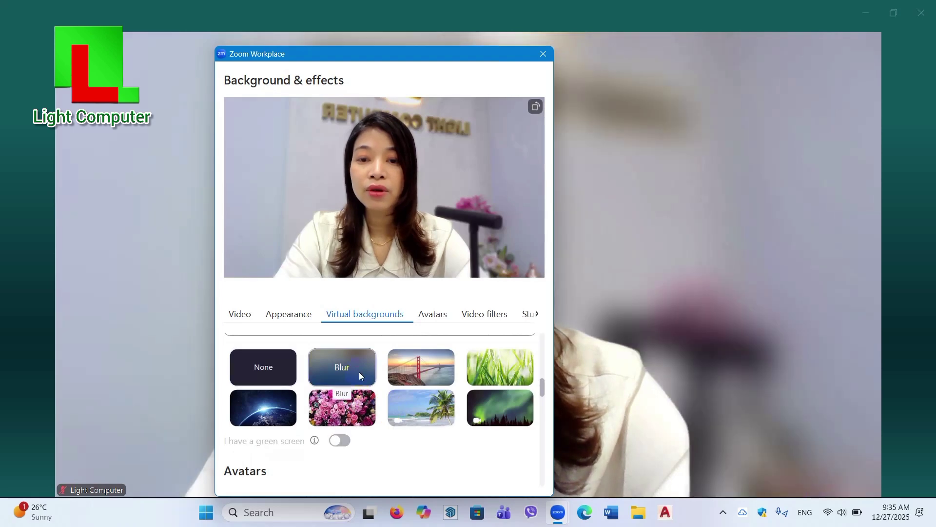
pyautogui.click(419, 374)
pyautogui.click(478, 375)
pyautogui.scroll(-2, 458, 373)
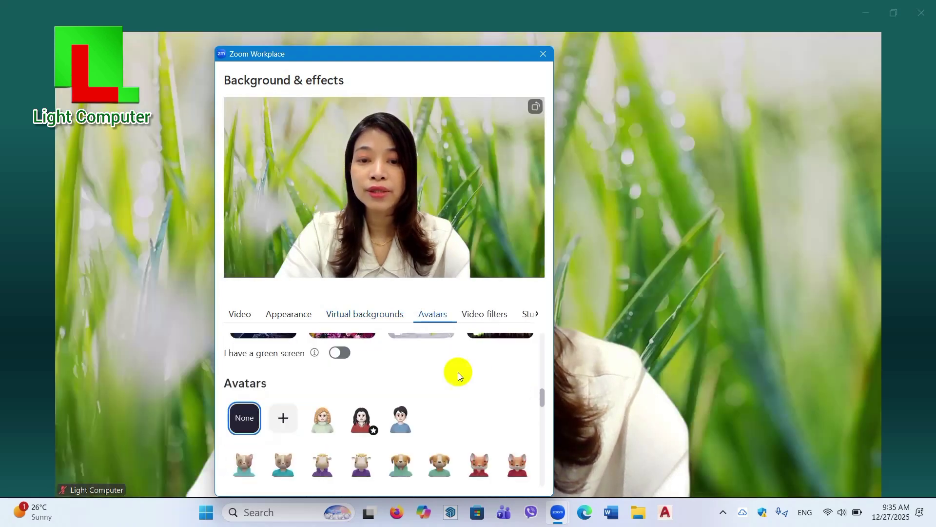
pyautogui.scroll(4, 452, 372)
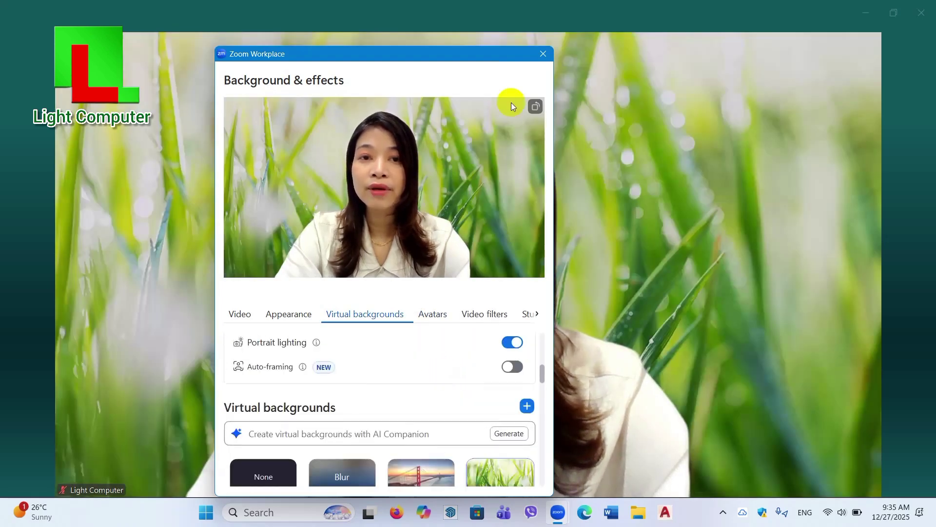
pyautogui.click(544, 53)
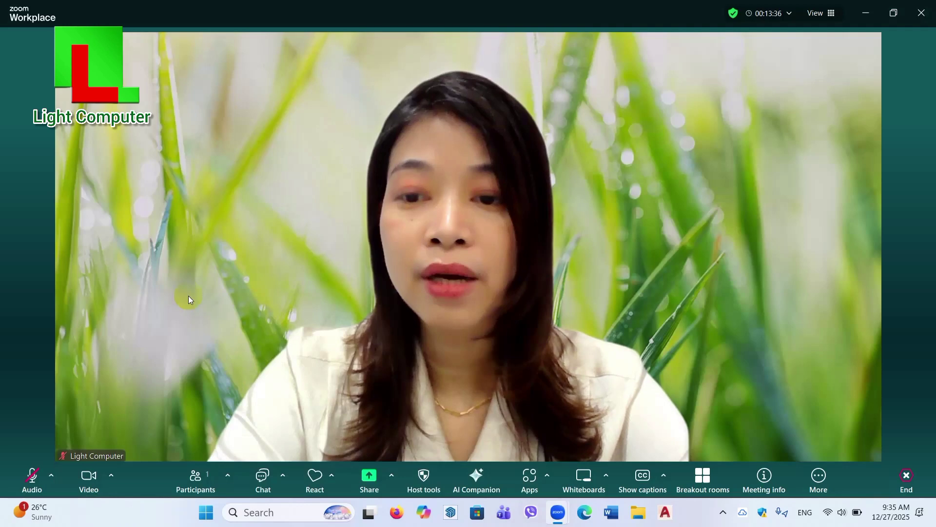
# Step: Reset the virtual background to None in Background & effects and close the window
pyautogui.click(113, 481)
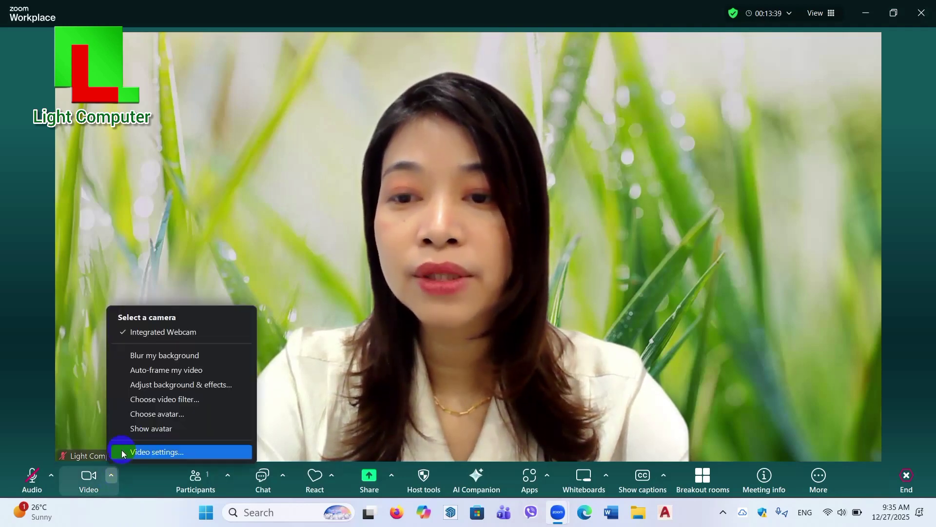
pyautogui.click(222, 385)
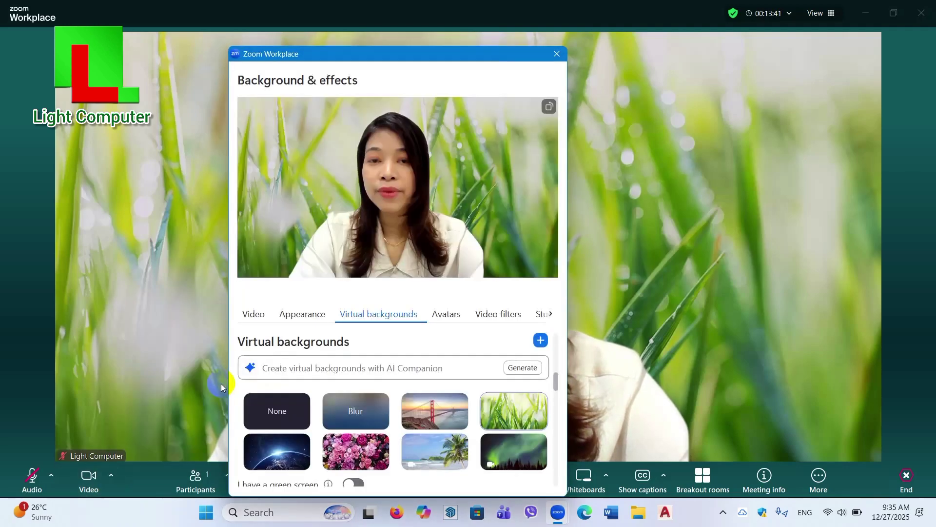
pyautogui.click(284, 411)
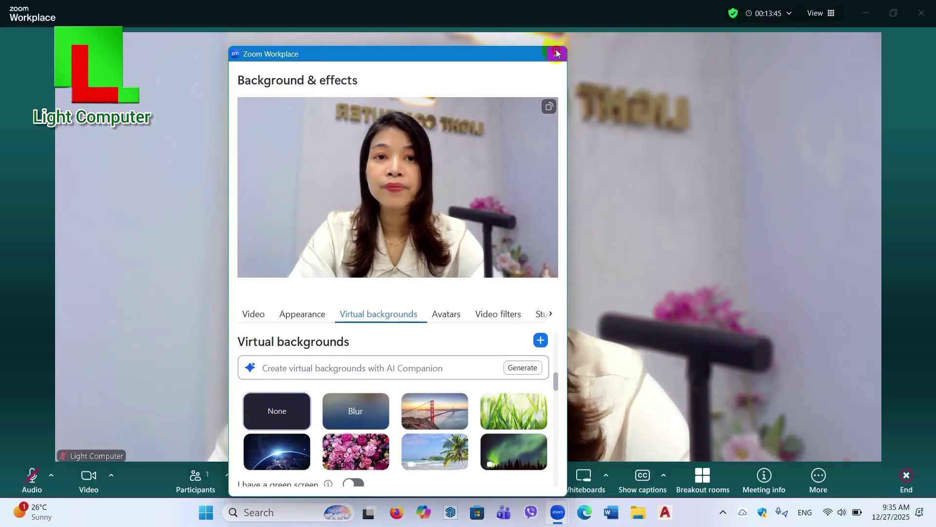
pyautogui.click(557, 54)
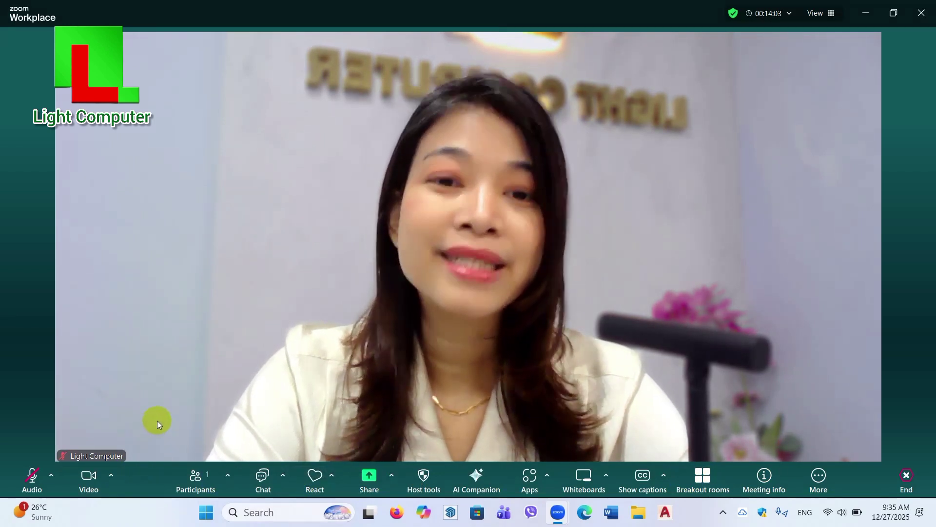
pyautogui.click(115, 475)
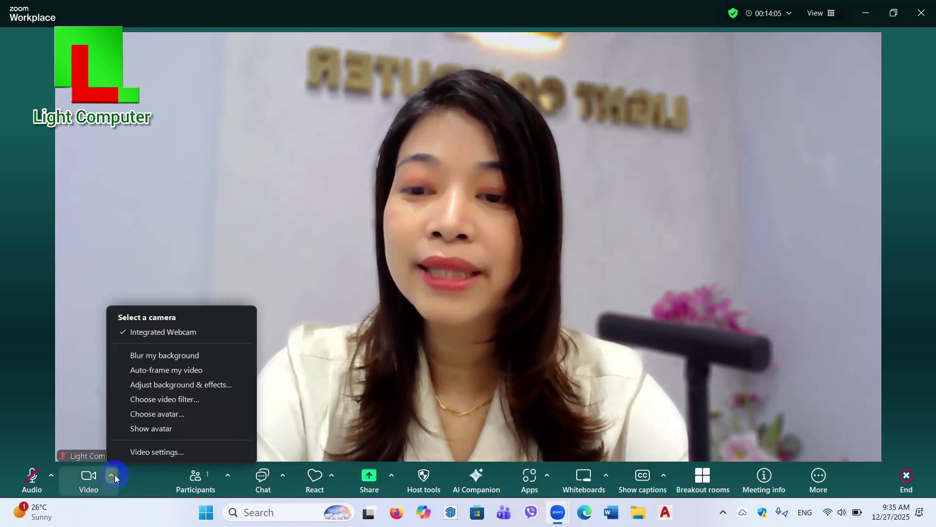
pyautogui.click(271, 386)
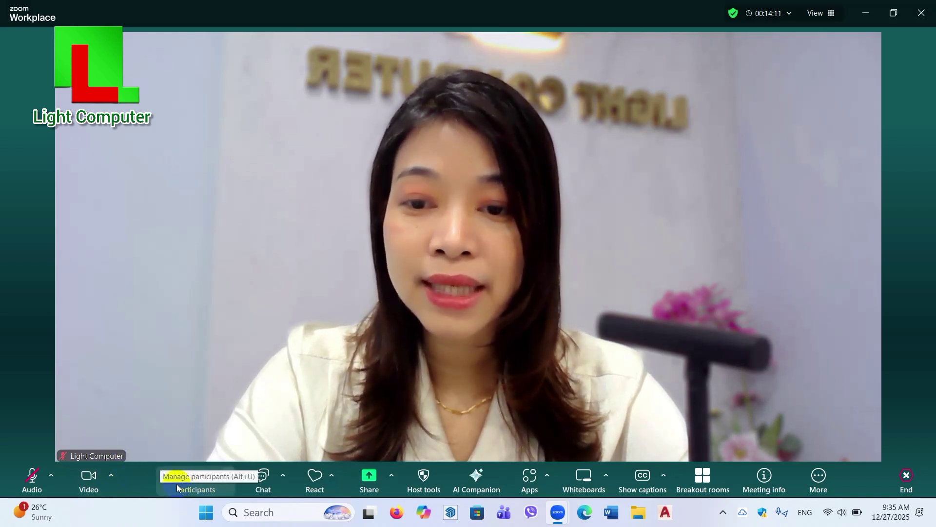
pyautogui.click(112, 475)
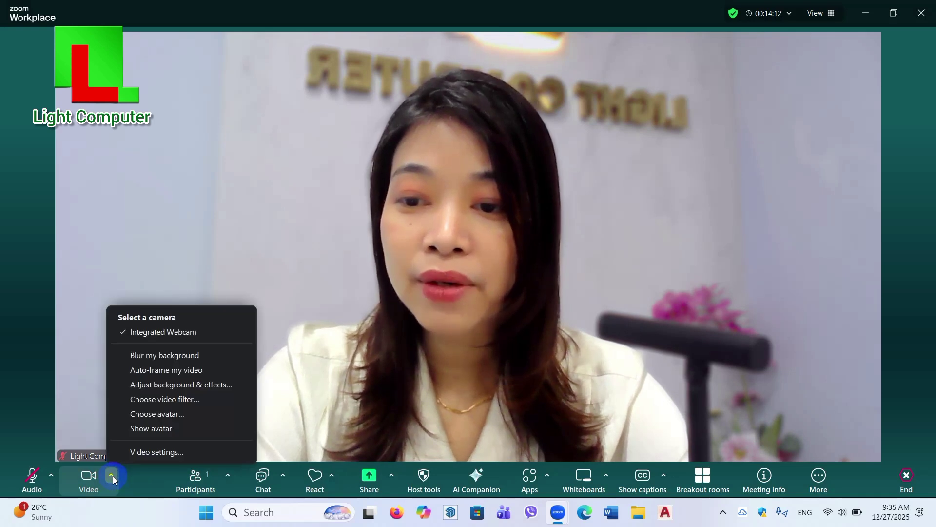
# Step: Stop the meeting video and start it again
pyautogui.click(88, 479)
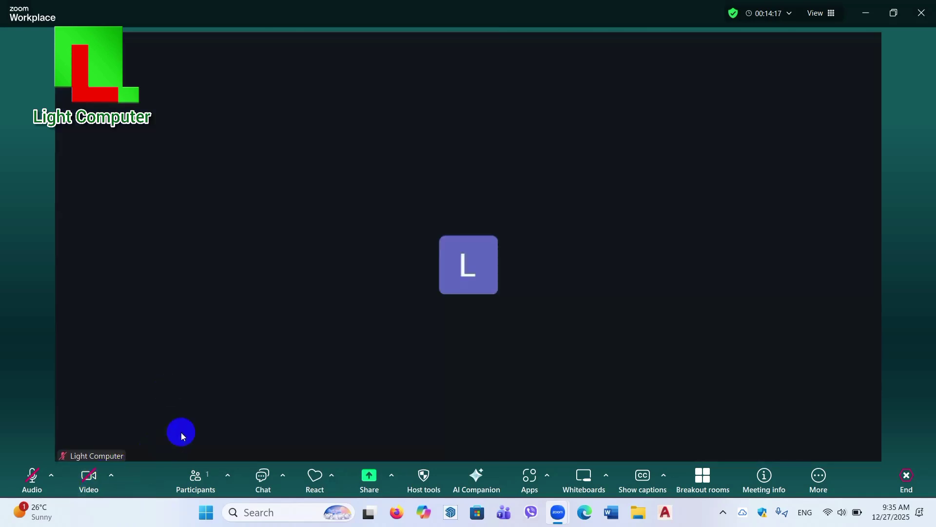
pyautogui.click(88, 479)
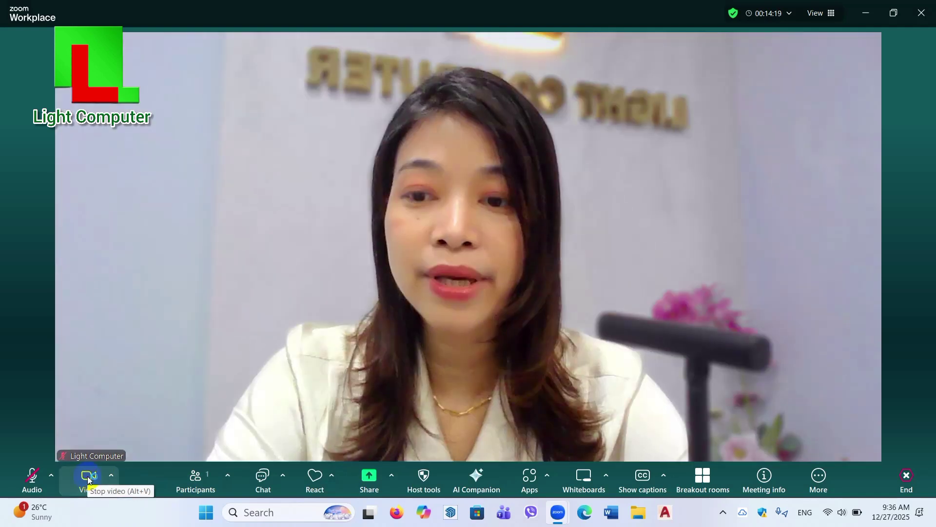